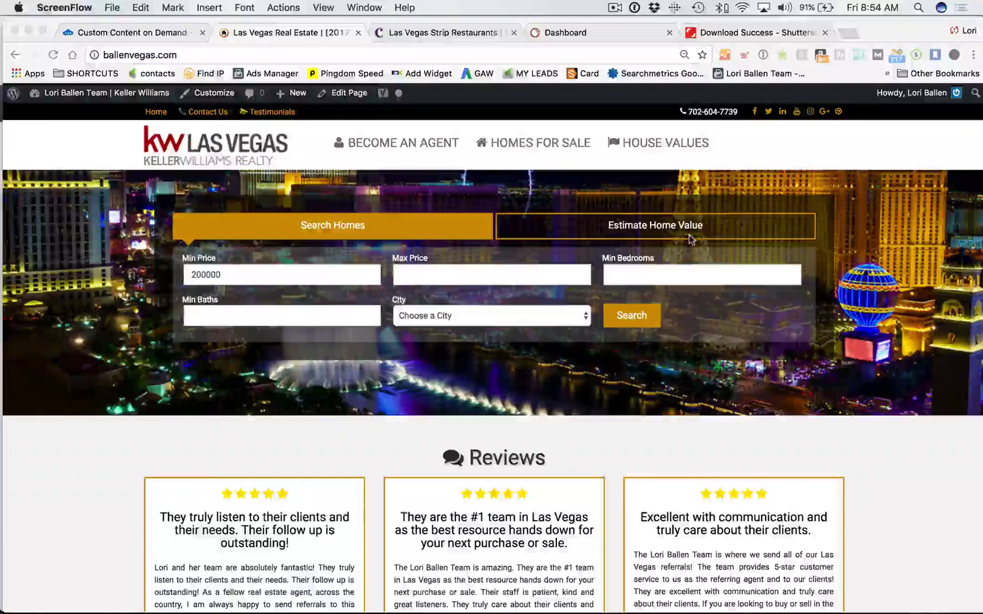
{"action": "scroll", "coordinate": [373, 339], "scroll_direction": "down", "scroll_amount": 1}
{"action": "scroll", "coordinate": [372, 335], "scroll_direction": "down", "scroll_amount": 10}
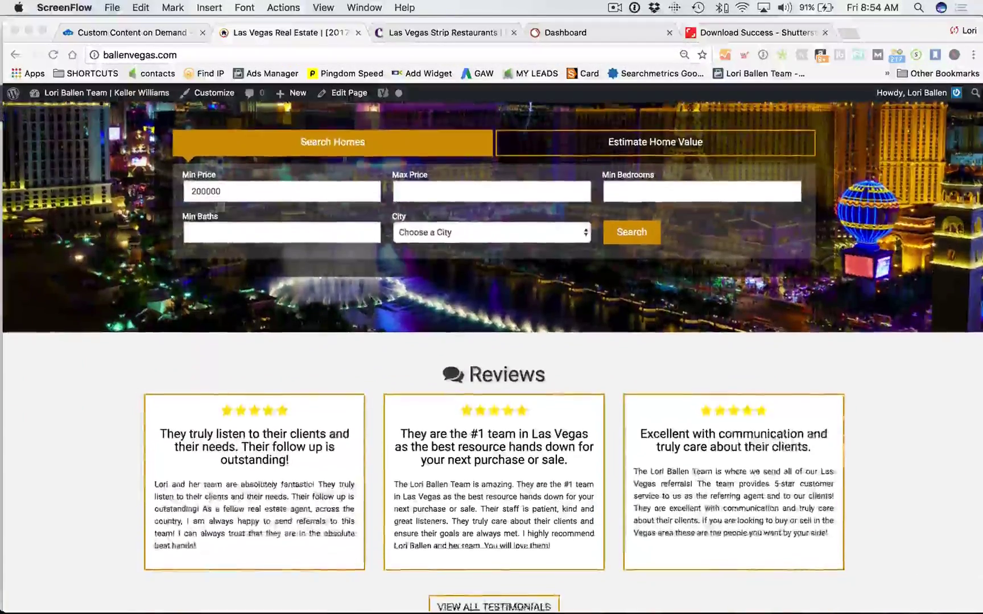
{"action": "scroll", "coordinate": [172, 317], "scroll_direction": "down", "scroll_amount": 20}
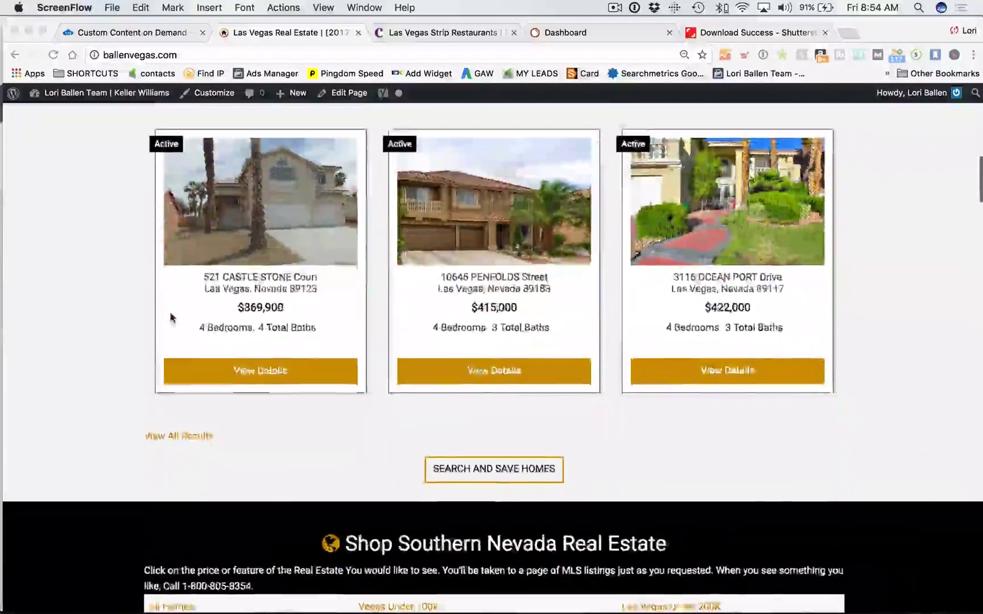
{"action": "scroll", "coordinate": [173, 317], "scroll_direction": "down", "scroll_amount": 20}
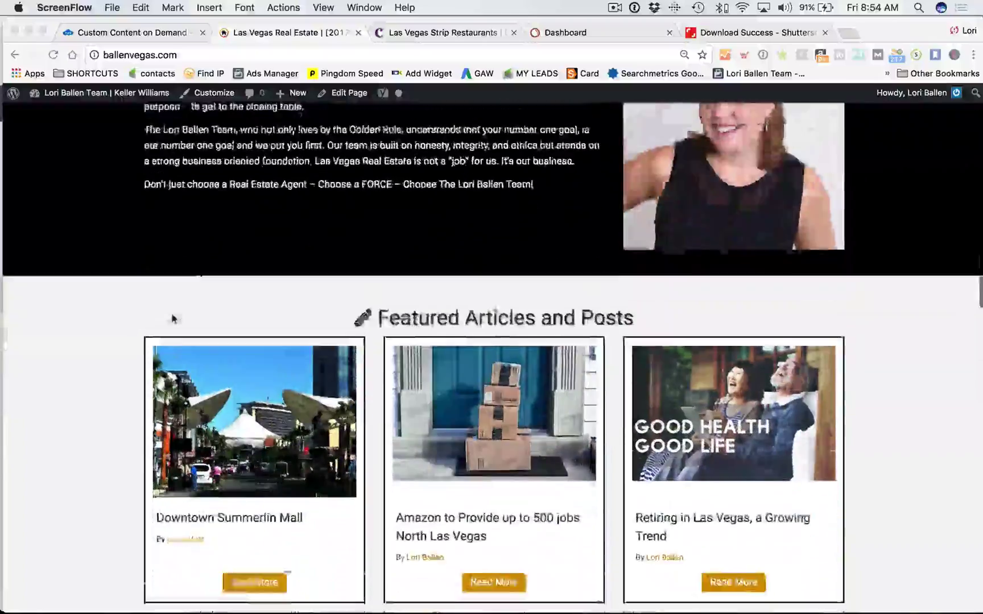
{"action": "scroll", "coordinate": [173, 319], "scroll_direction": "down", "scroll_amount": 20}
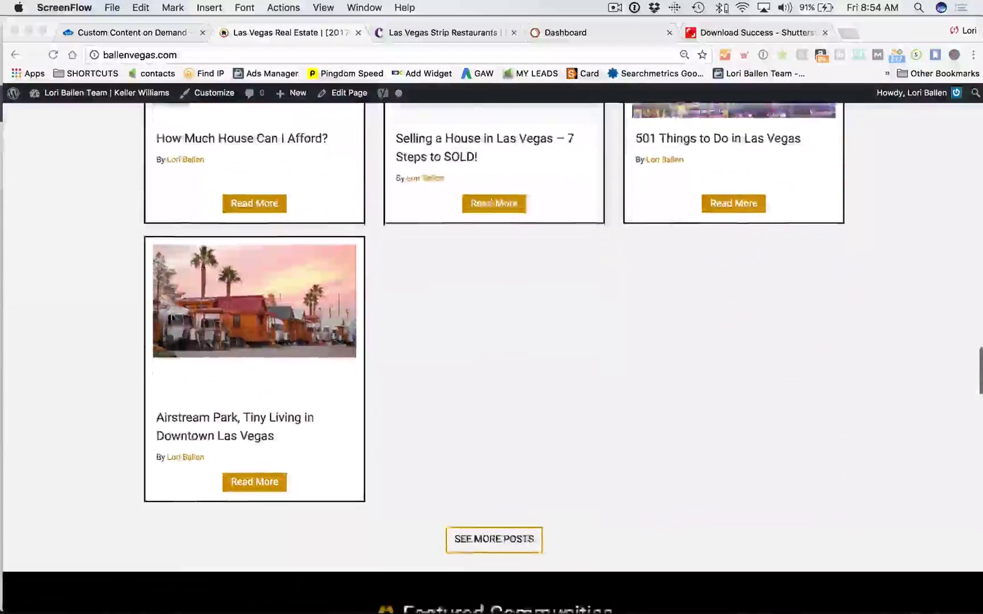
{"action": "scroll", "coordinate": [172, 317], "scroll_direction": "down", "scroll_amount": 16}
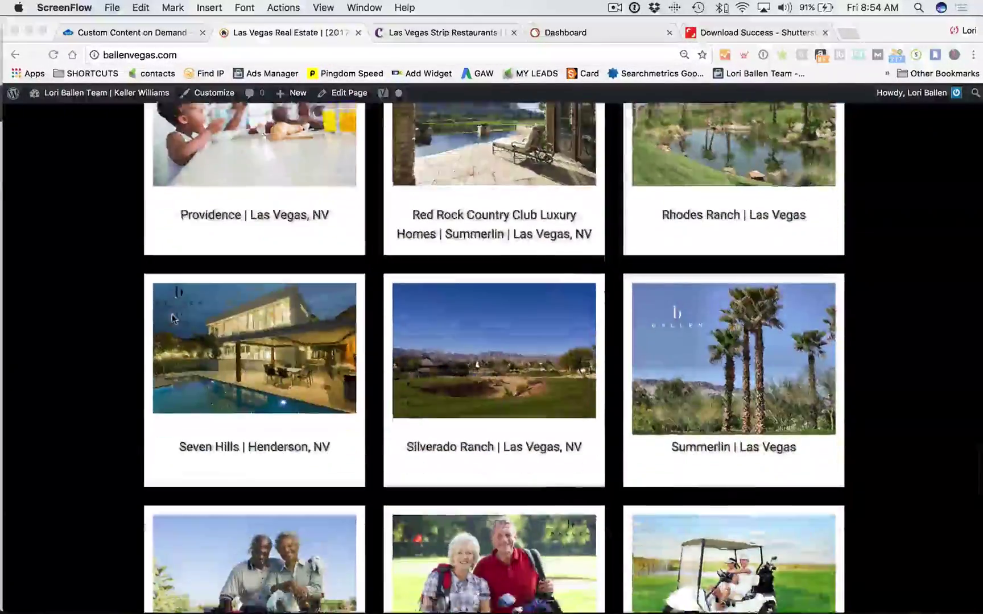
{"action": "scroll", "coordinate": [229, 382], "scroll_direction": "down", "scroll_amount": 10}
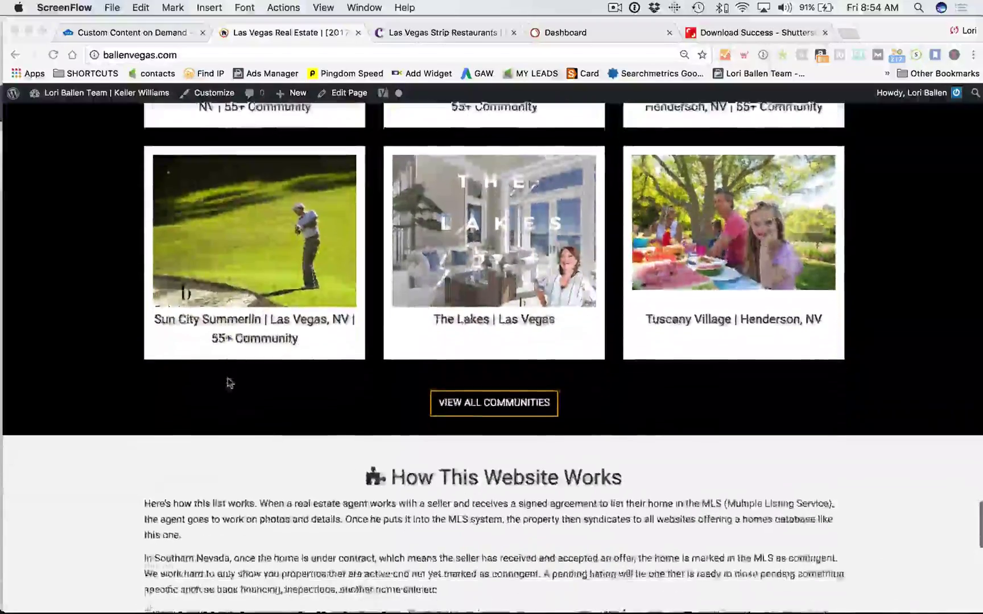
{"action": "scroll", "coordinate": [228, 377], "scroll_direction": "down", "scroll_amount": 3}
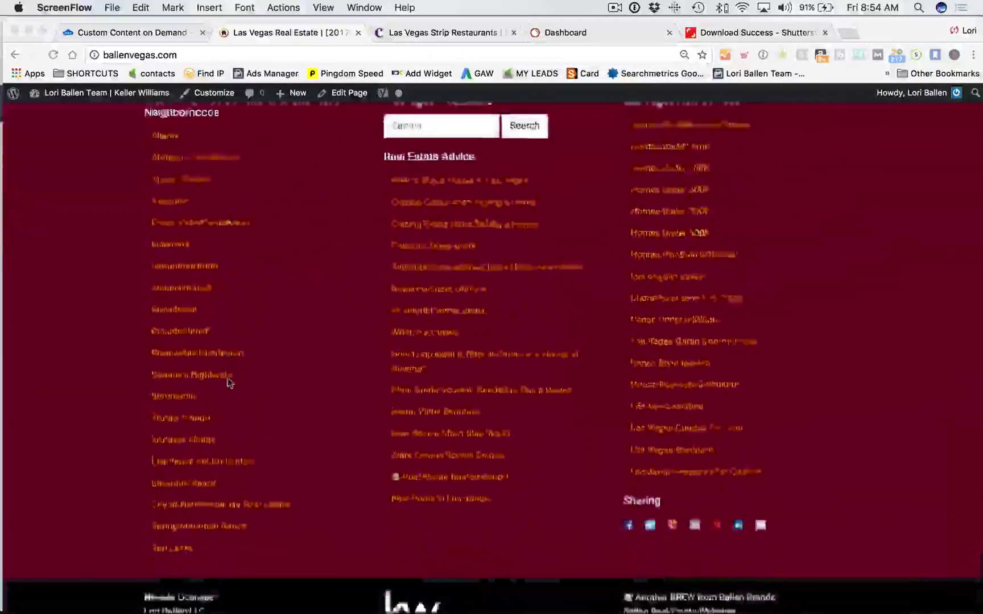
{"action": "scroll", "coordinate": [228, 378], "scroll_direction": "up", "scroll_amount": 20}
{"action": "scroll", "coordinate": [228, 381], "scroll_direction": "up", "scroll_amount": 1}
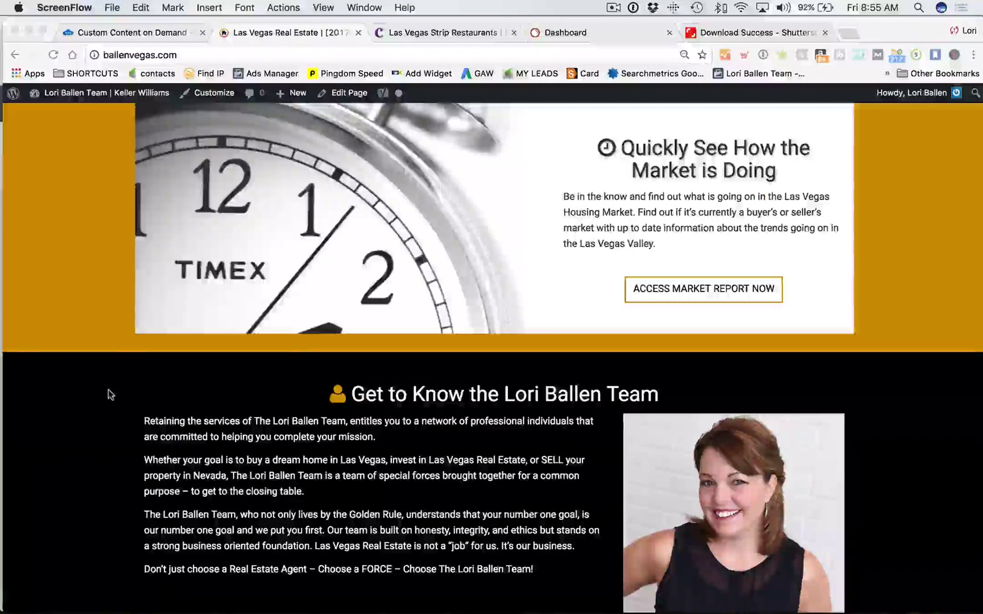
{"action": "scroll", "coordinate": [62, 396], "scroll_direction": "up", "scroll_amount": 9}
{"action": "scroll", "coordinate": [62, 397], "scroll_direction": "up", "scroll_amount": 20}
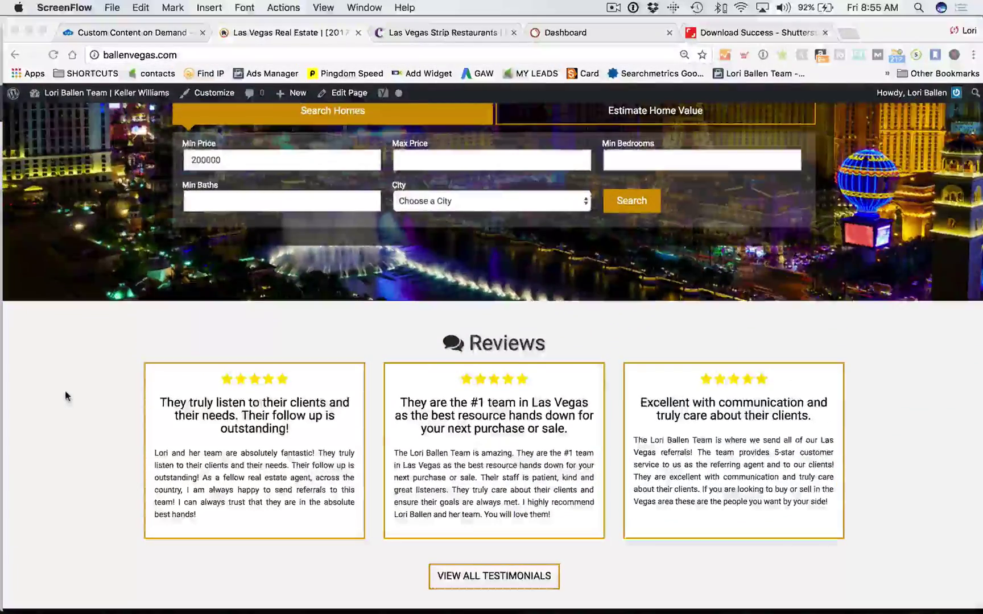
{"action": "scroll", "coordinate": [65, 396], "scroll_direction": "up", "scroll_amount": 2}
{"action": "scroll", "coordinate": [65, 390], "scroll_direction": "down", "scroll_amount": 8}
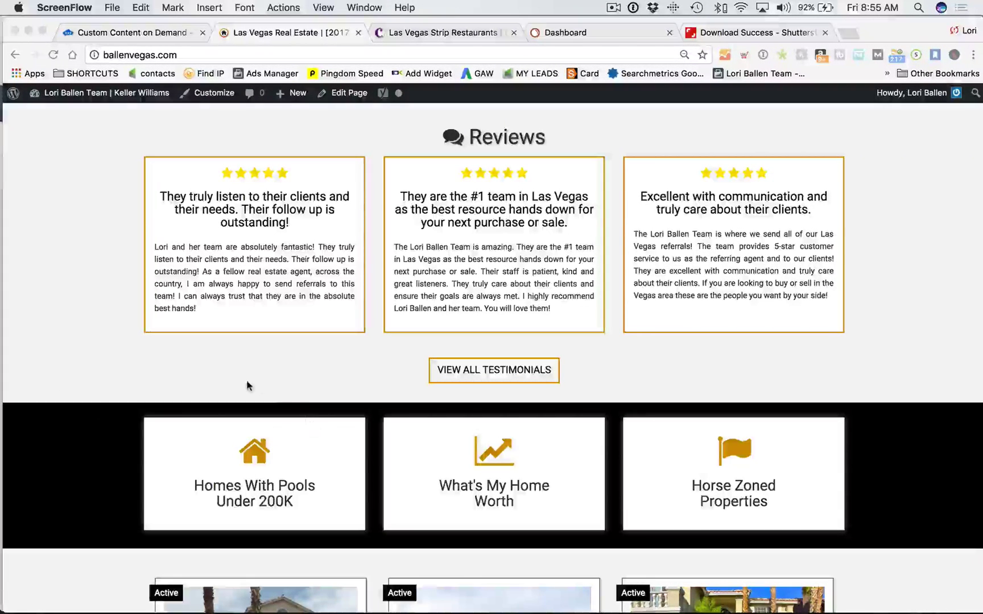
{"action": "scroll", "coordinate": [249, 386], "scroll_direction": "down", "scroll_amount": 6}
{"action": "scroll", "coordinate": [191, 371], "scroll_direction": "down", "scroll_amount": 2}
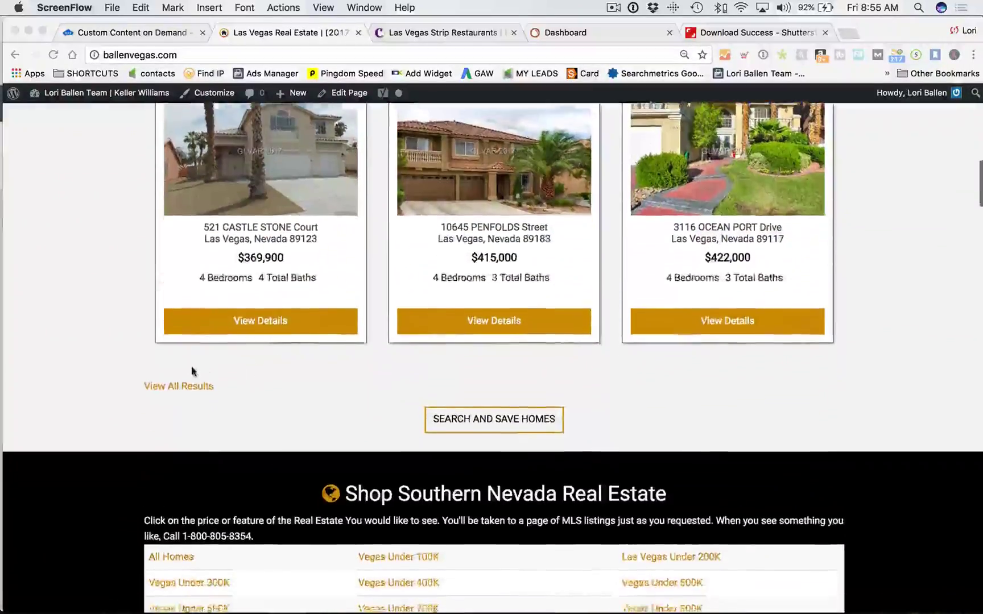
{"action": "scroll", "coordinate": [191, 368], "scroll_direction": "up", "scroll_amount": 11}
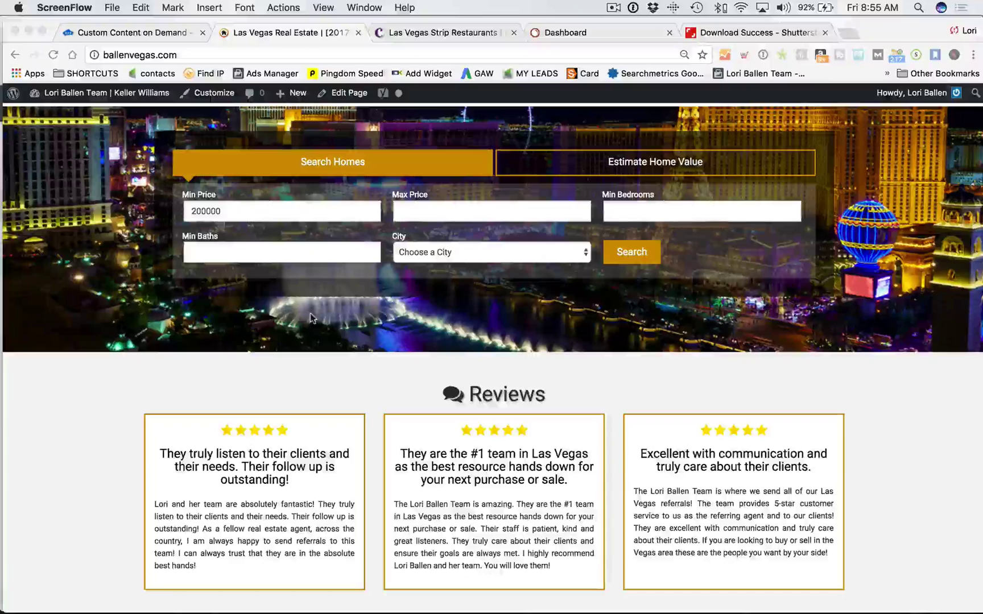
Step: Start a new WordPress post, move the SEMrush Dashboard tab left, and open a blank tab
{"action": "left_click", "coordinate": [298, 93]}
{"action": "left_click", "coordinate": [286, 119]}
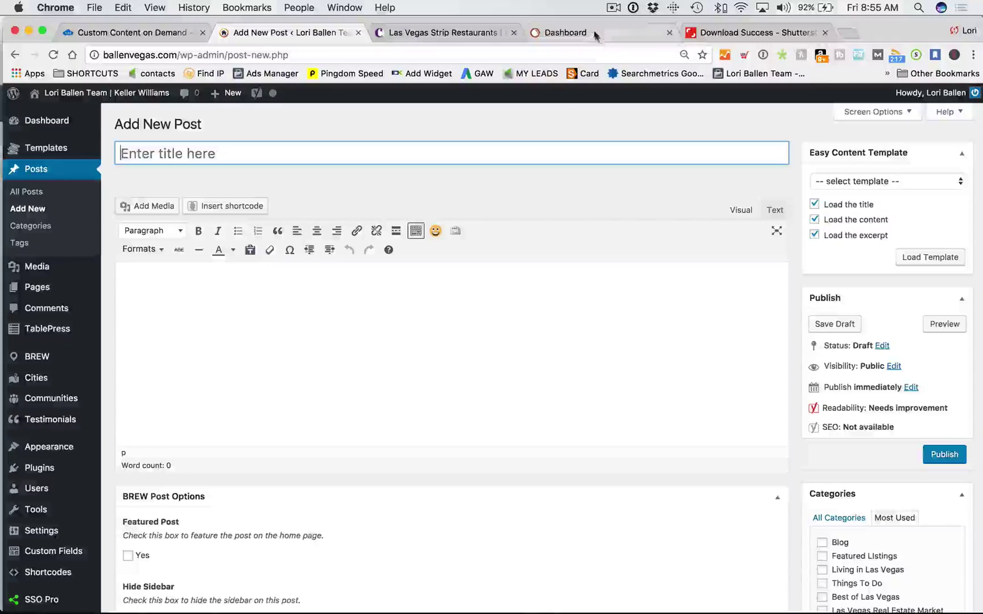
{"action": "left_click_drag", "start_coordinate": [592, 32], "coordinate": [441, 32]}
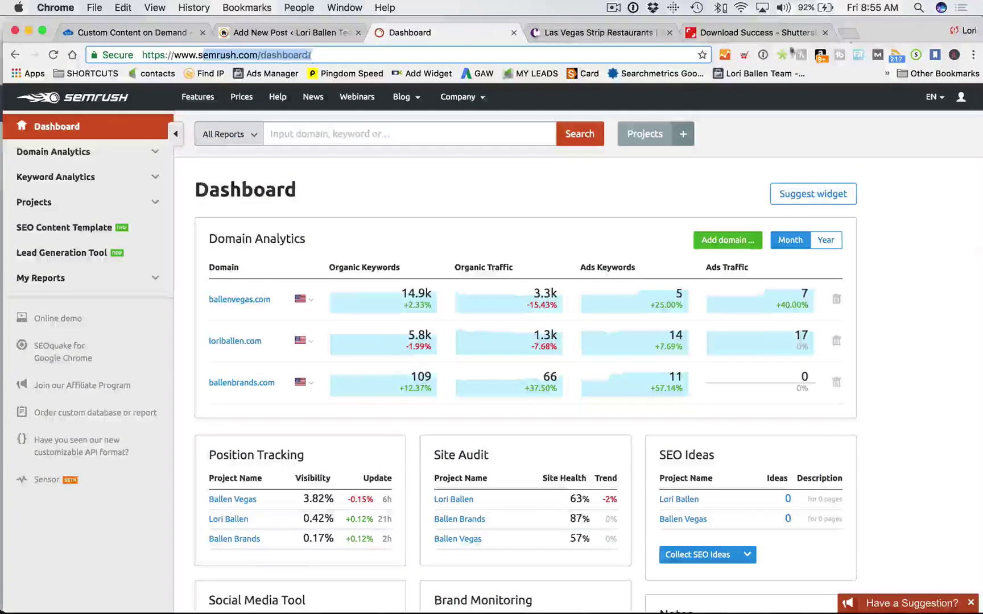
{"action": "left_click", "coordinate": [849, 33]}
Step: Go to loriballen.com/lorislist and scroll down its SEO tools table
{"action": "type", "text": "loristools.com"}
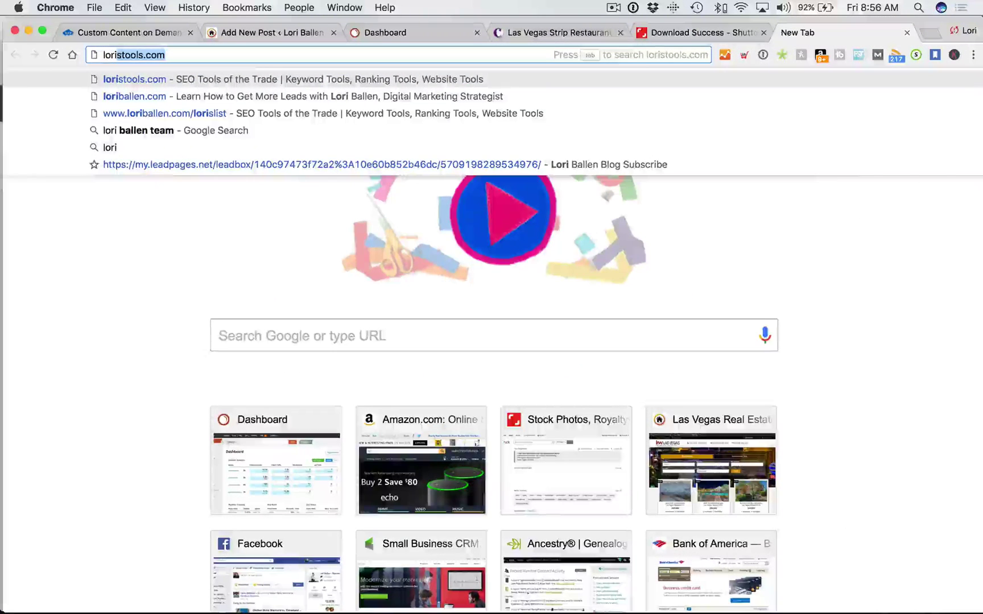
{"action": "key", "text": "Return"}
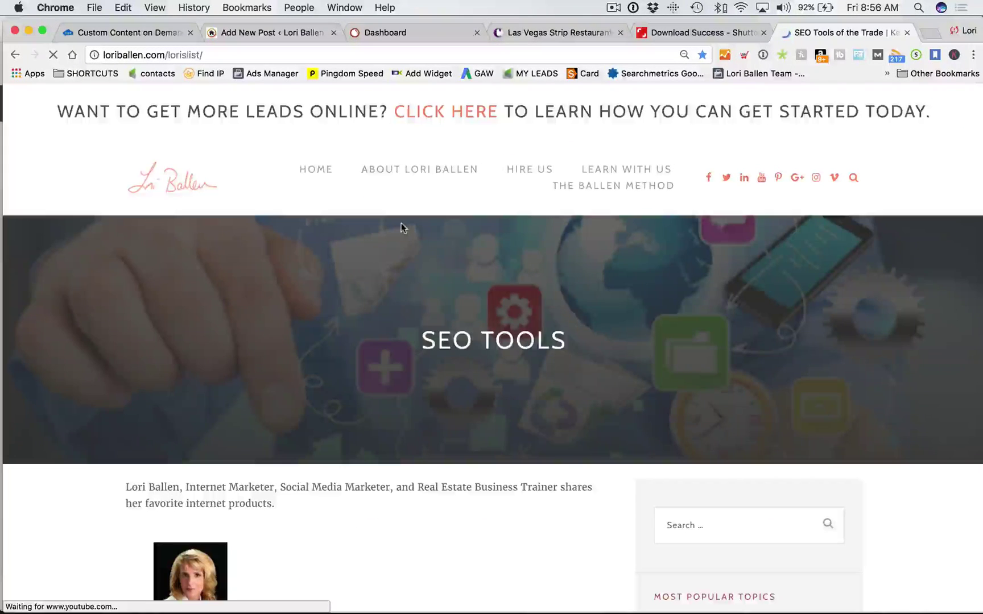
{"action": "scroll", "coordinate": [478, 312], "scroll_direction": "down", "scroll_amount": 2}
{"action": "scroll", "coordinate": [478, 312], "scroll_direction": "down", "scroll_amount": 10}
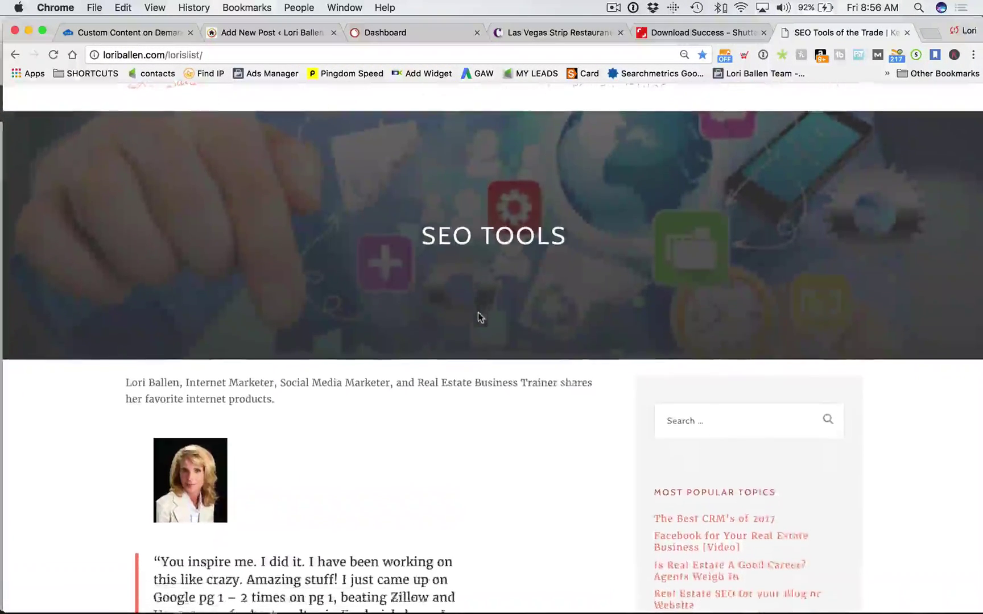
{"action": "scroll", "coordinate": [476, 313], "scroll_direction": "down", "scroll_amount": 11}
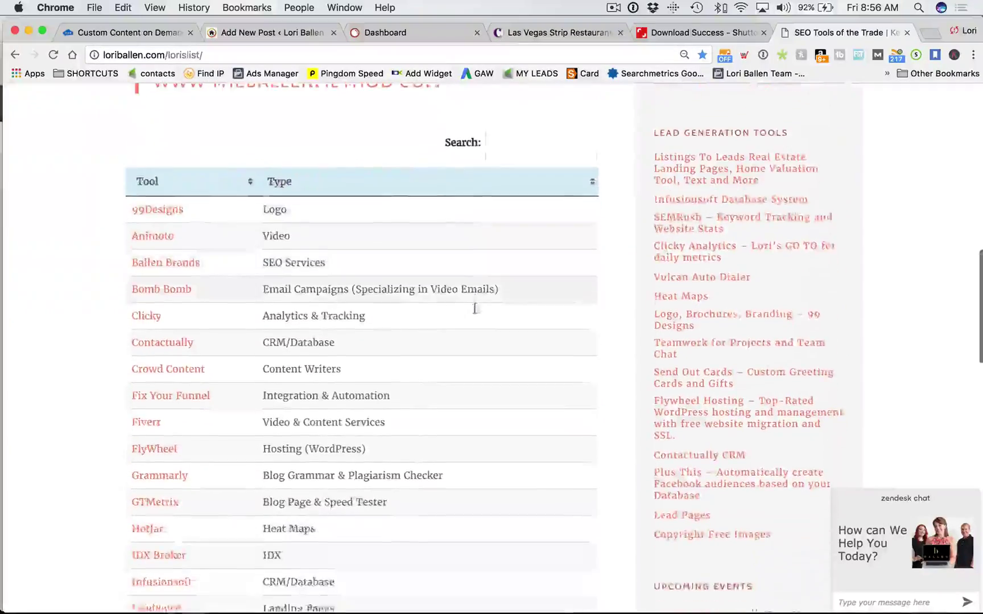
{"action": "scroll", "coordinate": [471, 312], "scroll_direction": "down", "scroll_amount": 3}
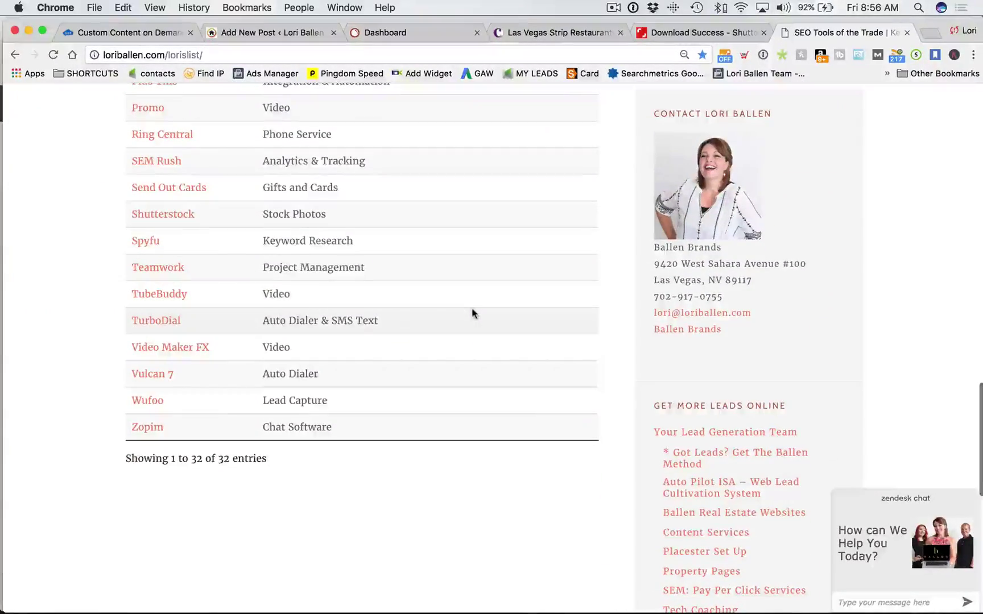
Step: Follow the SEM Rush link, close the duplicate tab, and return to the SEMrush dashboard
{"action": "left_click", "coordinate": [162, 166]}
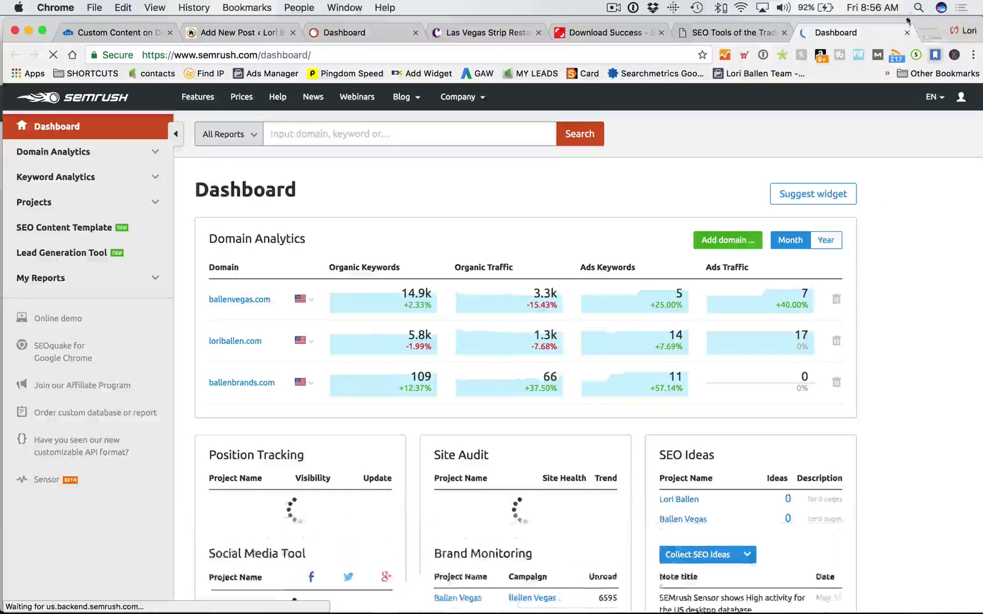
{"action": "left_click", "coordinate": [907, 33]}
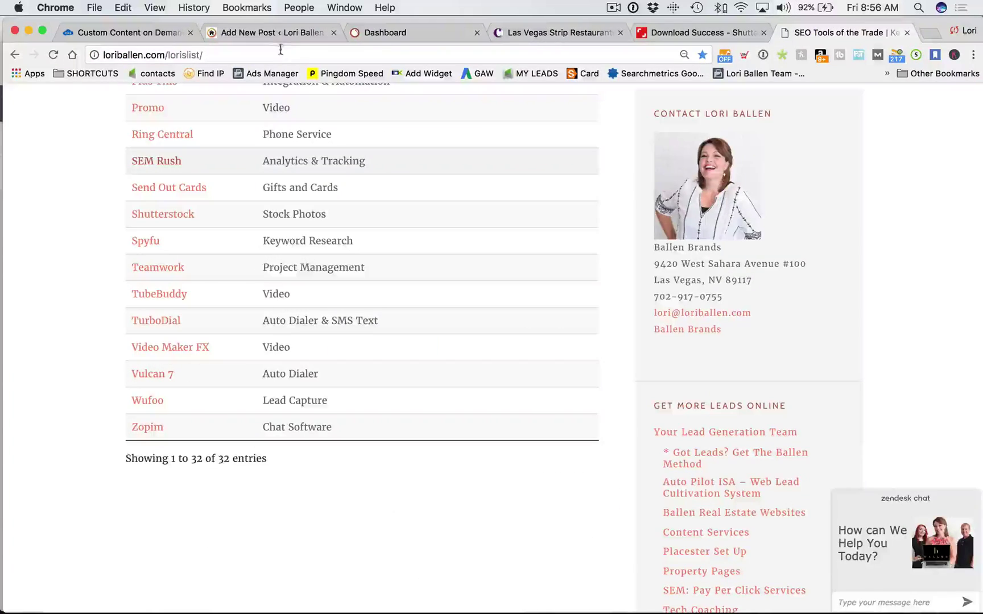
{"action": "left_click", "coordinate": [410, 32]}
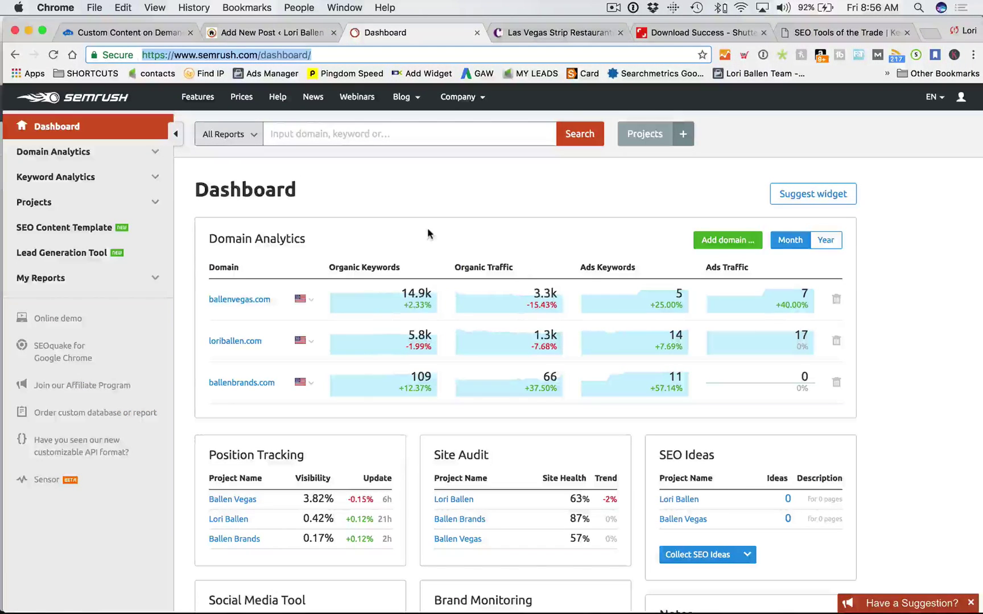
{"action": "left_click", "coordinate": [266, 36]}
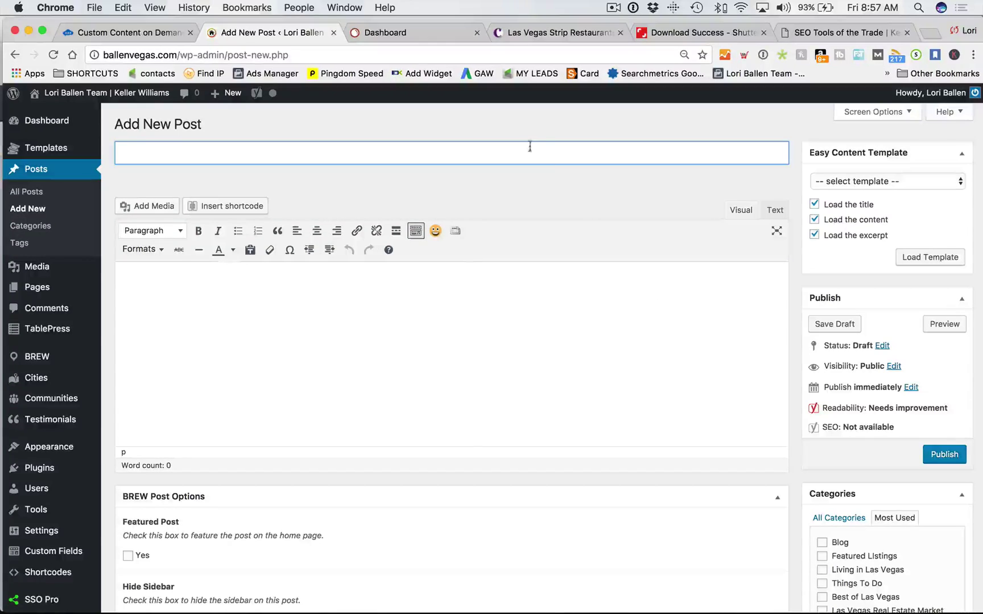
{"action": "left_click", "coordinate": [401, 35]}
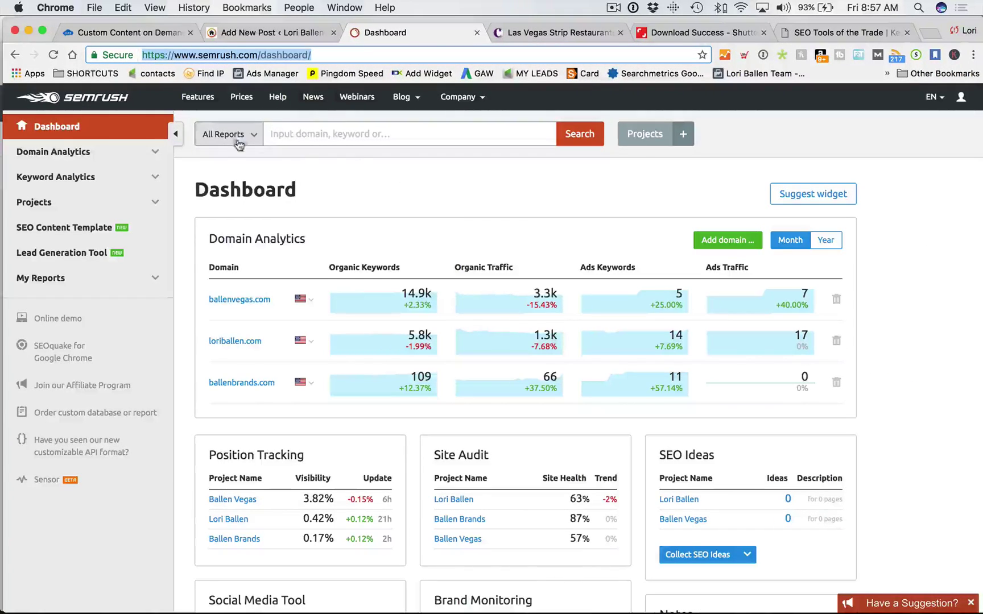
Step: Search SEMrush for the keyword 'las vegas'
{"action": "left_click", "coordinate": [343, 139]}
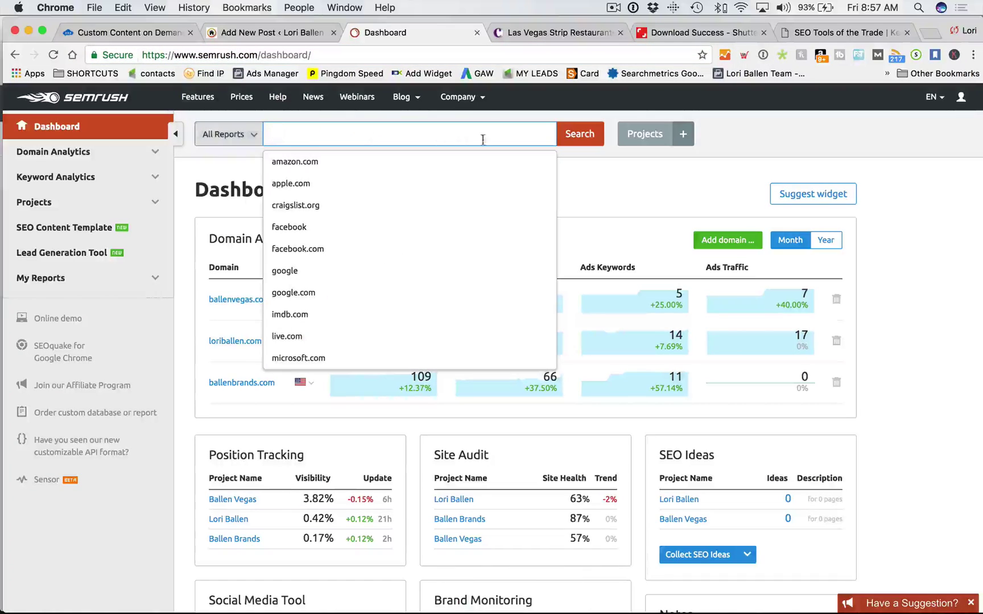
{"action": "type", "text": "las vegas"}
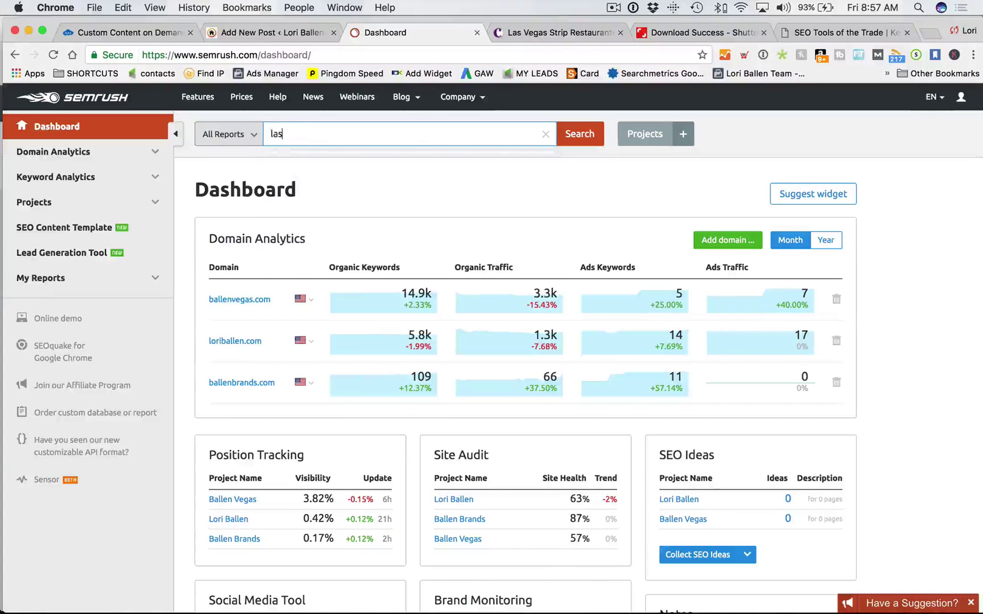
{"action": "key", "text": "Return"}
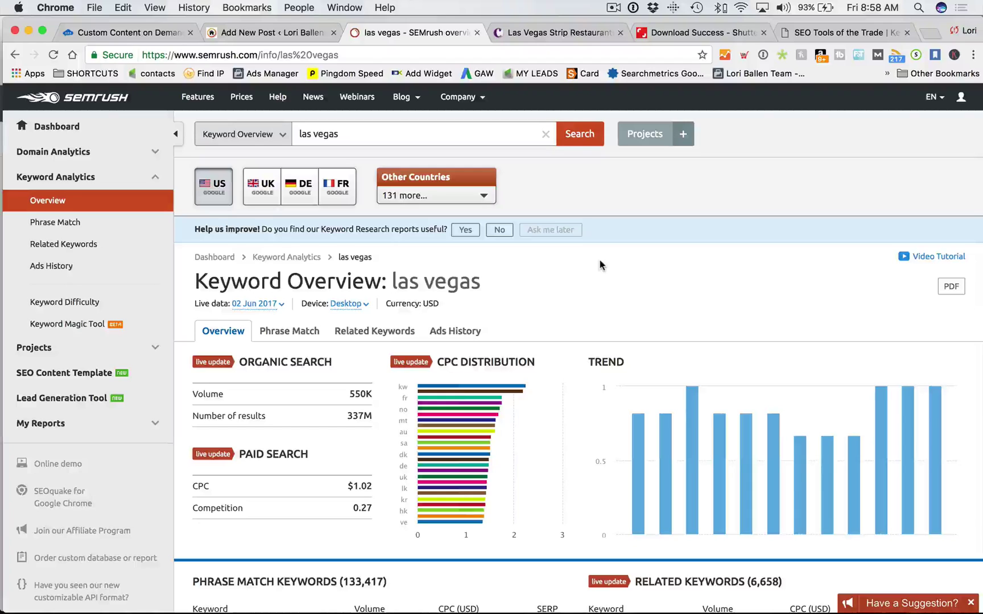
{"action": "scroll", "coordinate": [601, 264], "scroll_direction": "down", "scroll_amount": 1}
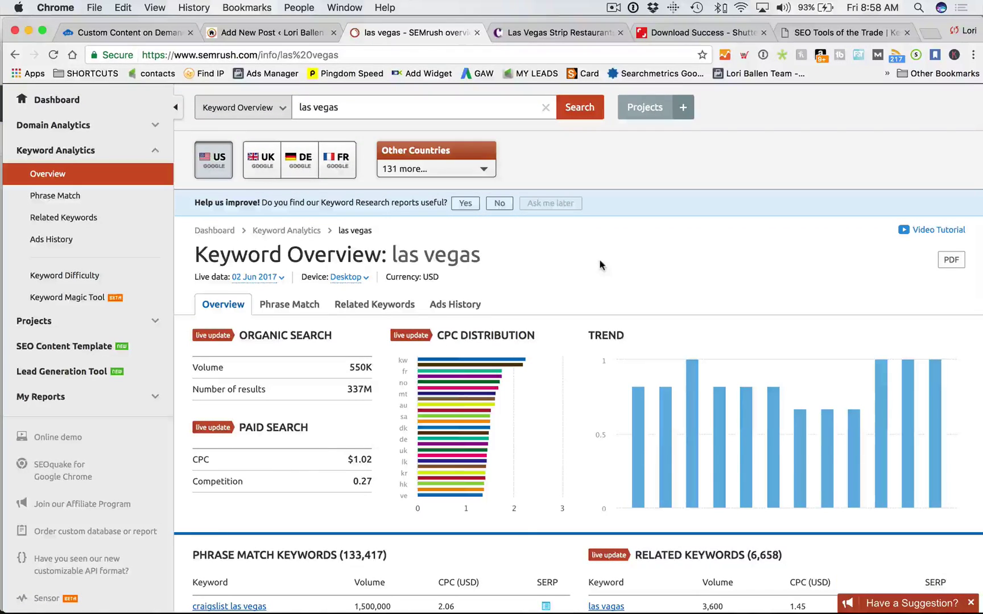
{"action": "scroll", "coordinate": [600, 265], "scroll_direction": "down", "scroll_amount": 5}
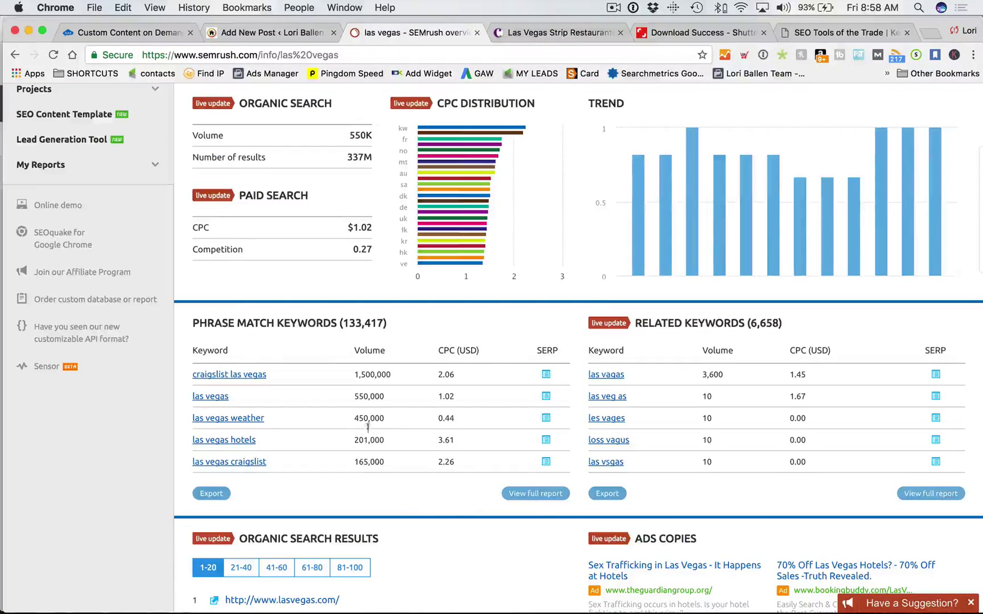
{"action": "scroll", "coordinate": [371, 138], "scroll_direction": "up", "scroll_amount": 5}
{"action": "left_click_drag", "start_coordinate": [373, 139], "coordinate": [293, 136]}
{"action": "left_click", "coordinate": [725, 267]}
{"action": "scroll", "coordinate": [725, 268], "scroll_direction": "down", "scroll_amount": 1}
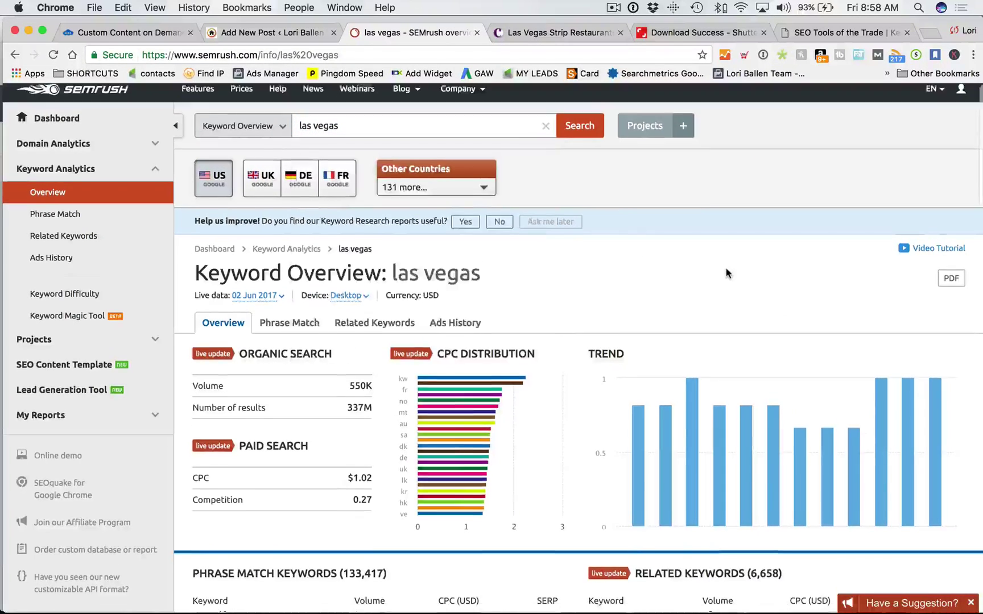
{"action": "scroll", "coordinate": [726, 272], "scroll_direction": "down", "scroll_amount": 5}
Step: Open the full Phrase Match report for 'las vegas' and scroll to its keyword table
{"action": "left_click", "coordinate": [535, 492]}
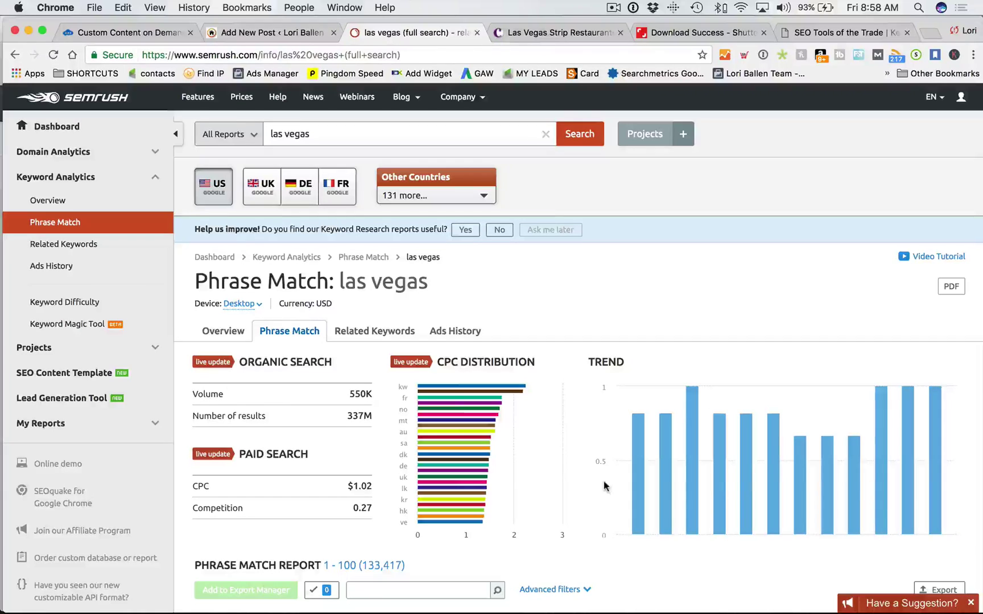
{"action": "scroll", "coordinate": [605, 484], "scroll_direction": "down", "scroll_amount": 5}
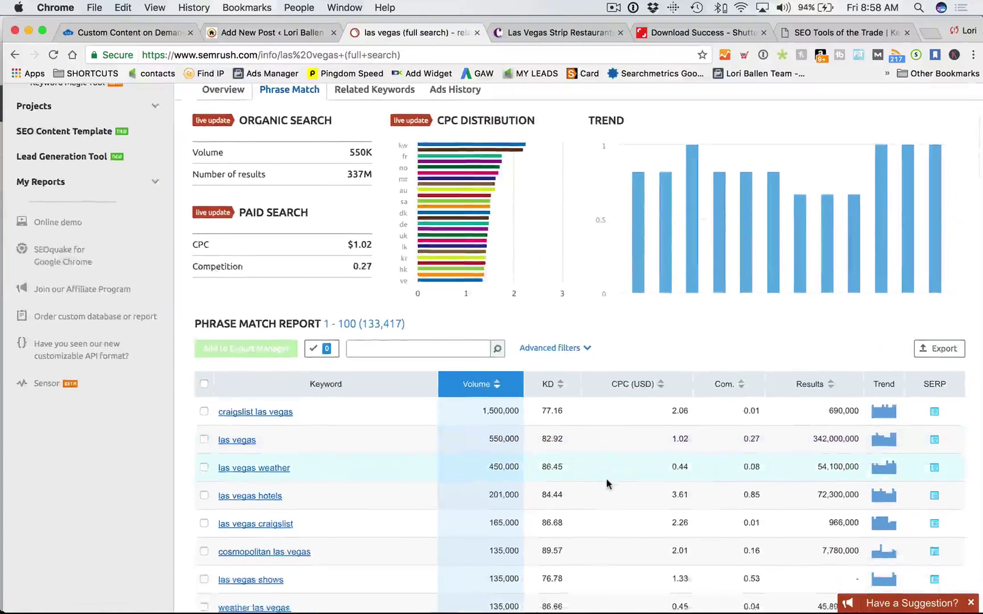
{"action": "scroll", "coordinate": [606, 484], "scroll_direction": "down", "scroll_amount": 3}
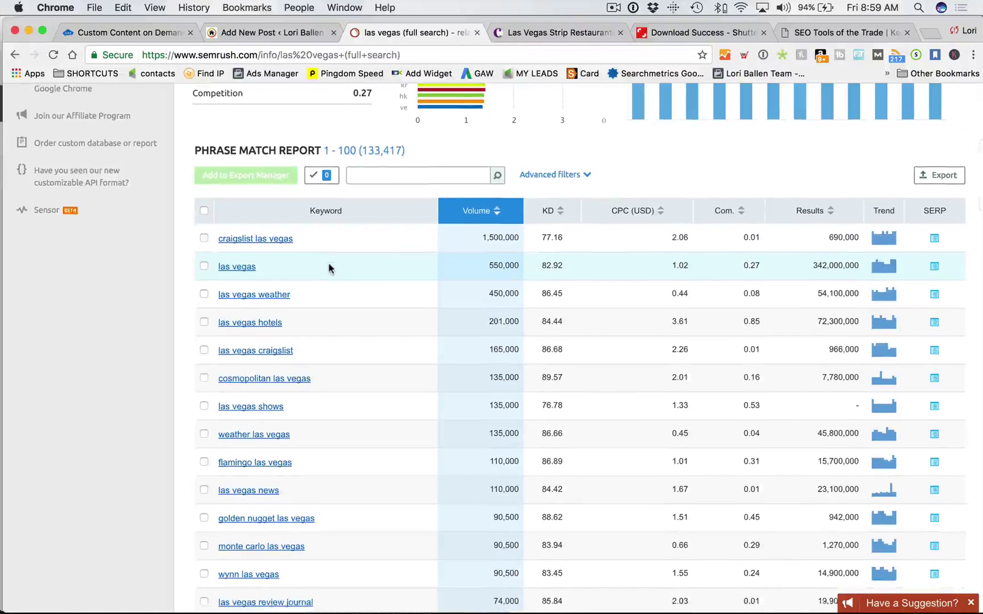
{"action": "scroll", "coordinate": [327, 261], "scroll_direction": "down", "scroll_amount": 3}
{"action": "scroll", "coordinate": [308, 230], "scroll_direction": "down", "scroll_amount": 2}
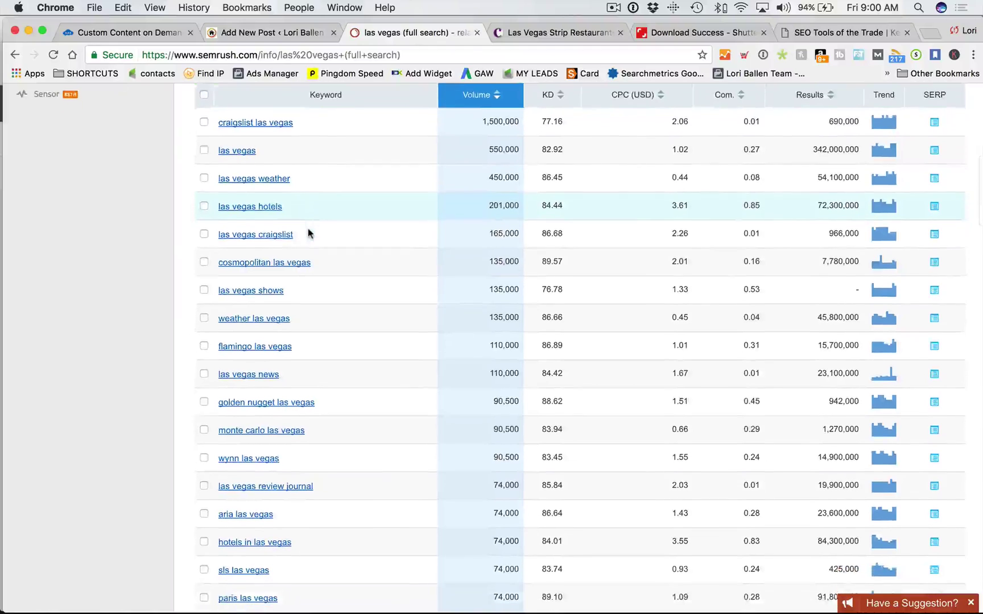
{"action": "scroll", "coordinate": [391, 220], "scroll_direction": "down", "scroll_amount": 1}
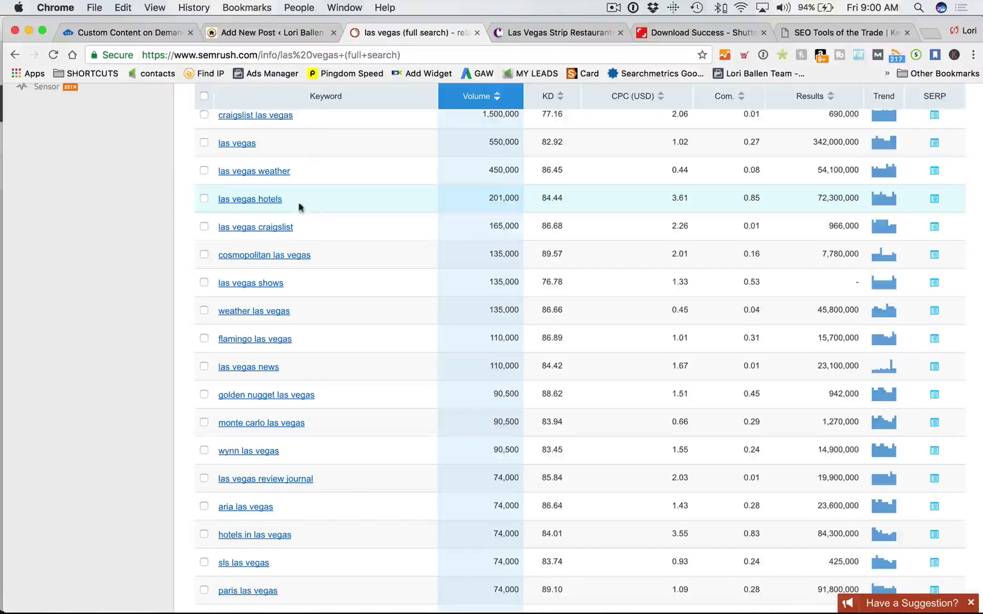
{"action": "scroll", "coordinate": [208, 262], "scroll_direction": "down", "scroll_amount": 1}
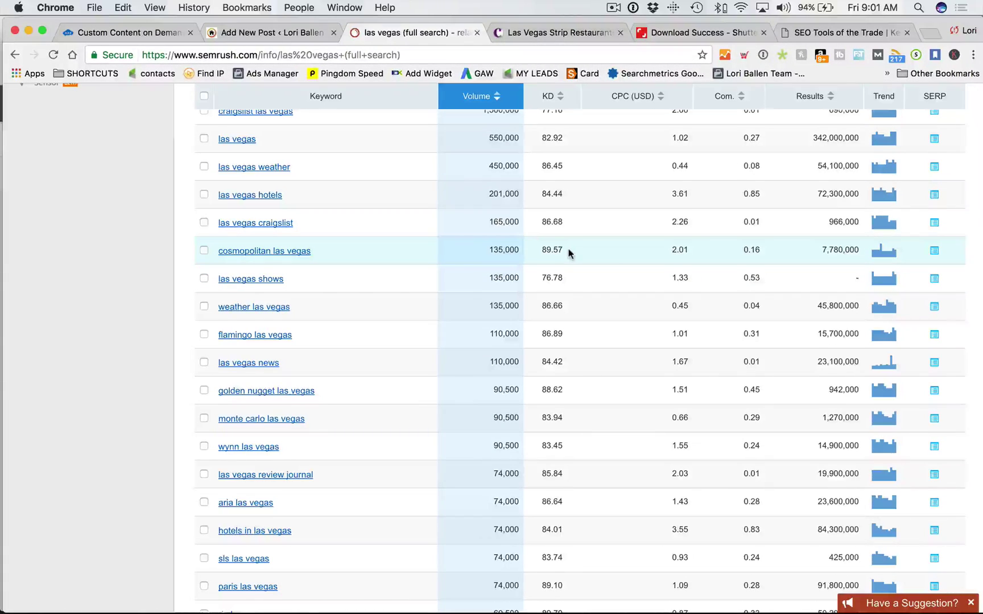
Step: Select the 89.57 KD value for cosmopolitan las vegas and open its SERP snapshot
{"action": "left_click_drag", "start_coordinate": [569, 251], "coordinate": [547, 248]}
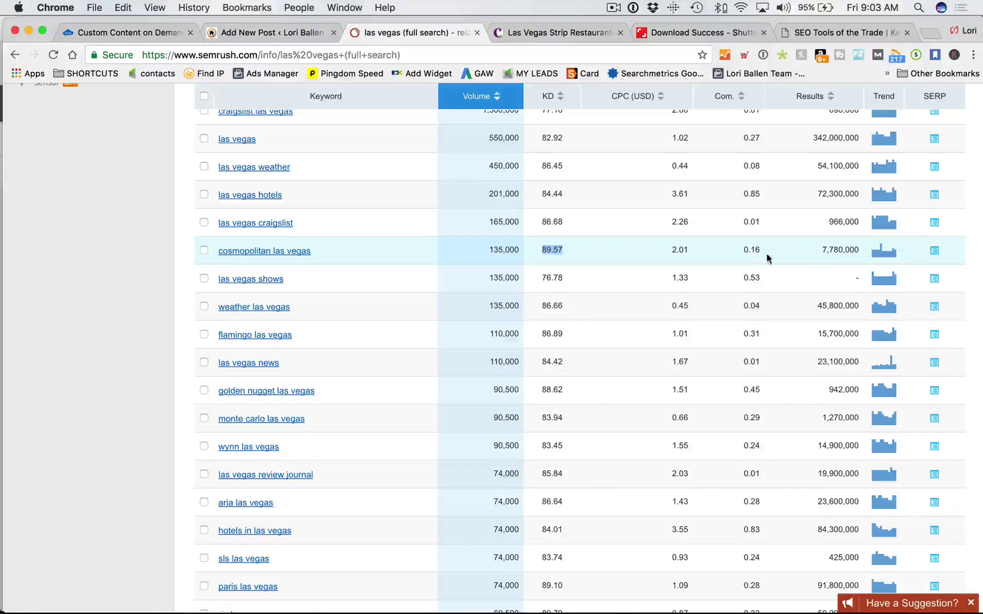
{"action": "left_click", "coordinate": [934, 254]}
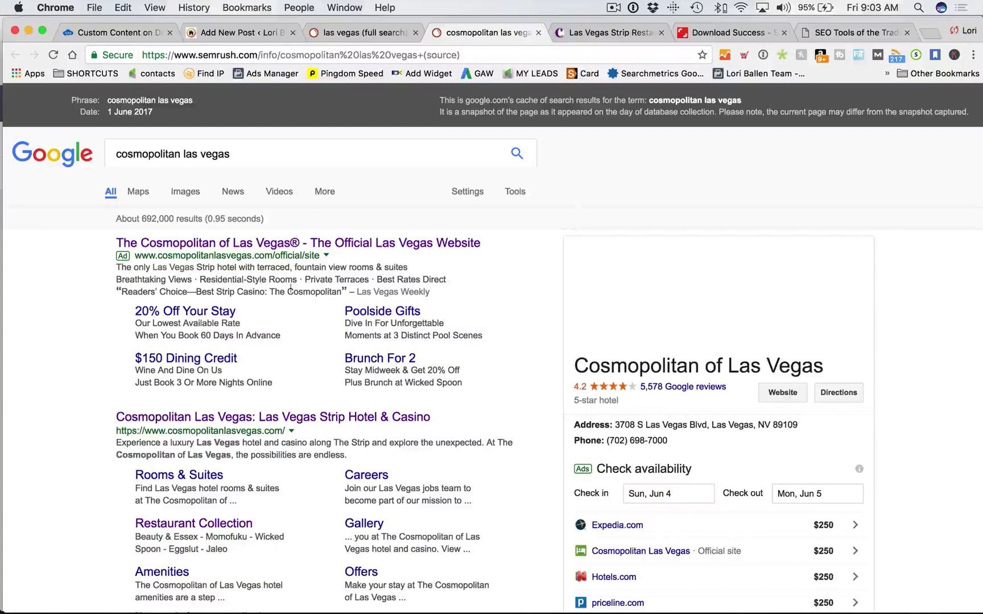
Step: Scroll through the 1 June 2017 Google results snapshot for cosmopolitan las vegas
{"action": "scroll", "coordinate": [151, 290], "scroll_direction": "down", "scroll_amount": 1}
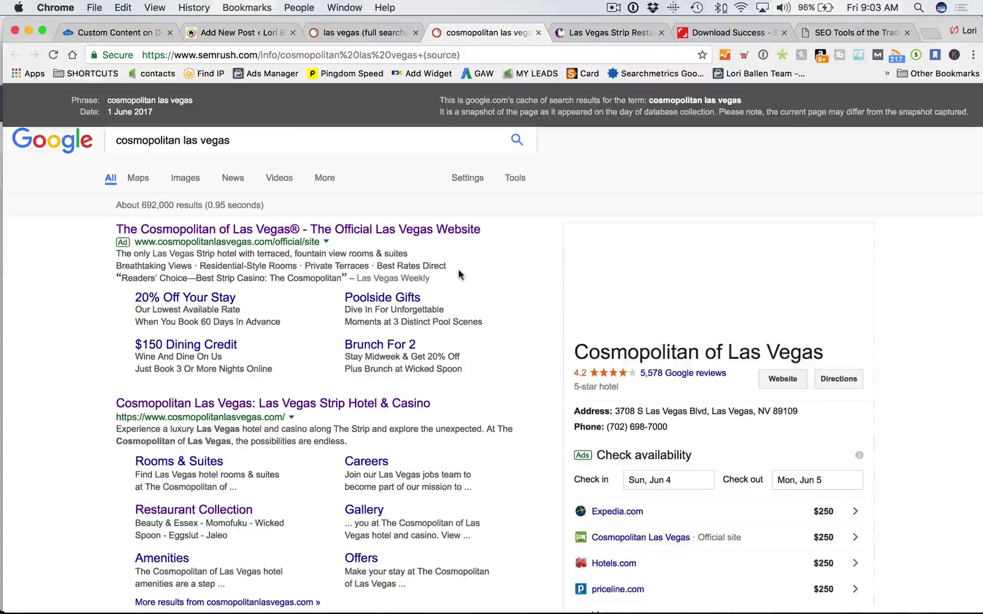
{"action": "scroll", "coordinate": [268, 292], "scroll_direction": "down", "scroll_amount": 1}
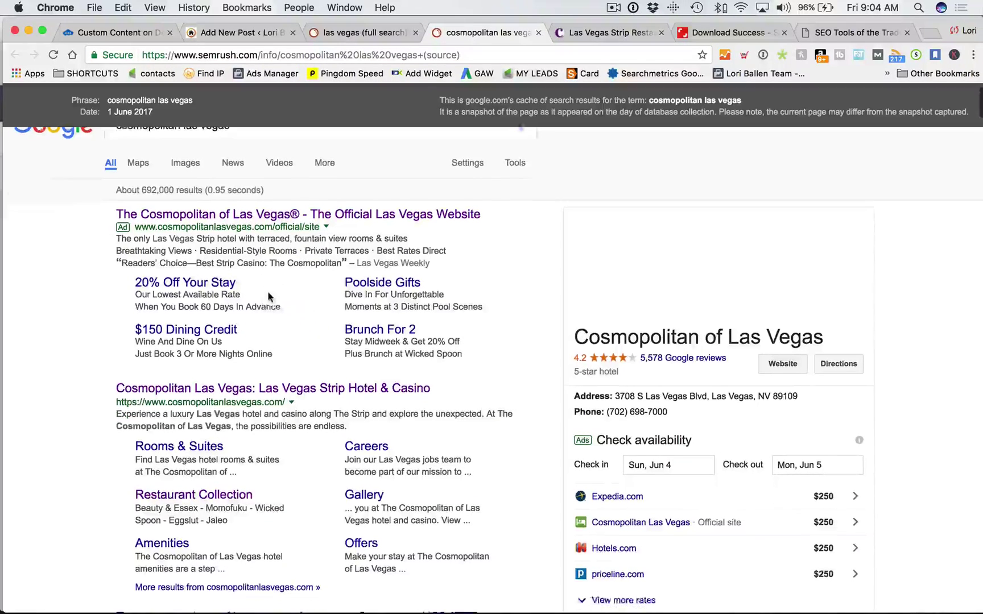
{"action": "scroll", "coordinate": [268, 296], "scroll_direction": "down", "scroll_amount": 1}
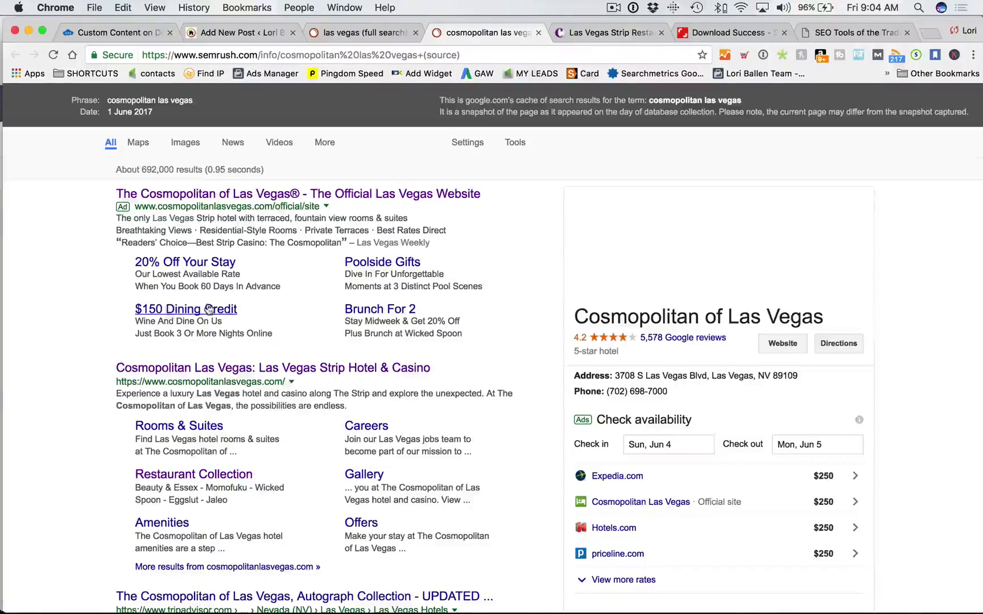
{"action": "scroll", "coordinate": [68, 294], "scroll_direction": "down", "scroll_amount": 5}
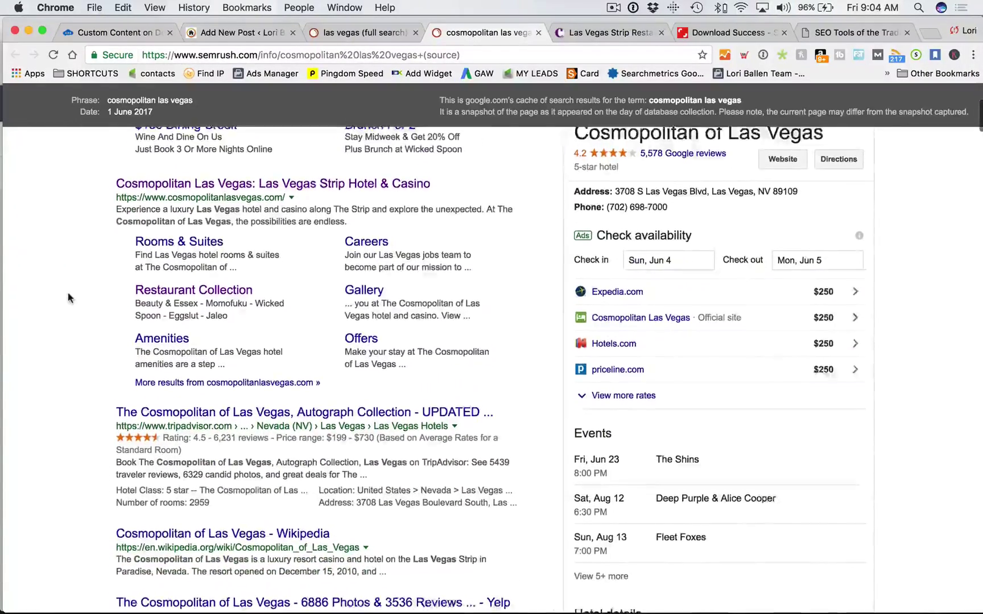
{"action": "scroll", "coordinate": [69, 298], "scroll_direction": "down", "scroll_amount": 1}
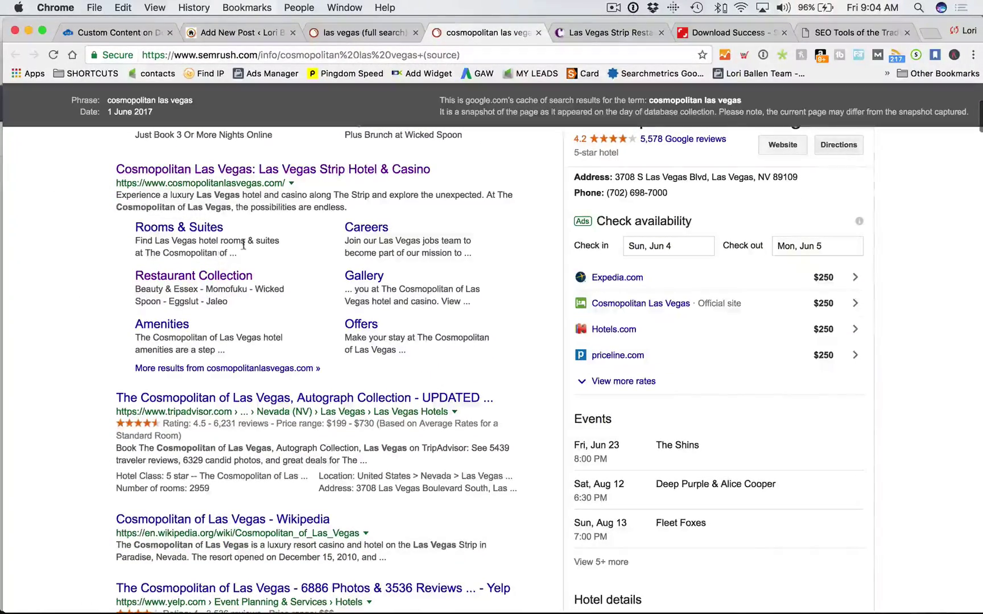